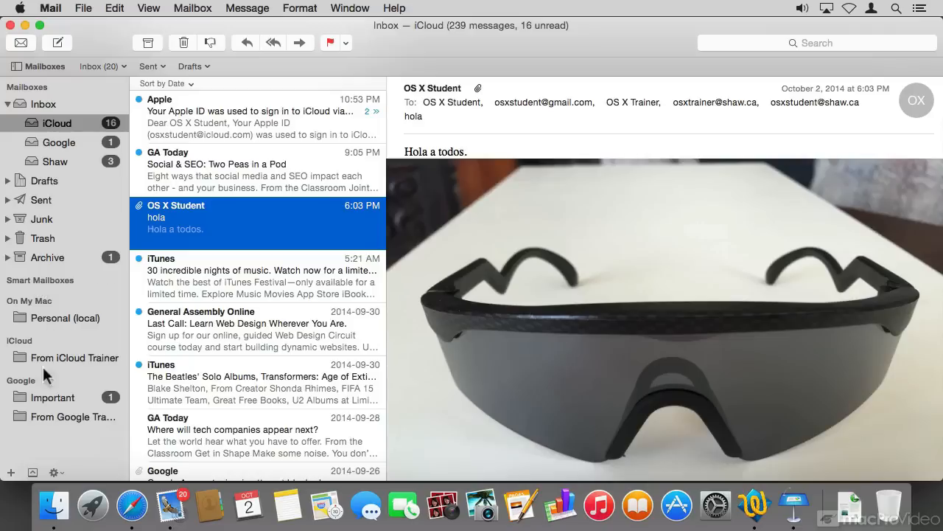
- Switch to Finder, view the Recent Applications smart folder, close its window and return to Mail
left_click(53, 513)
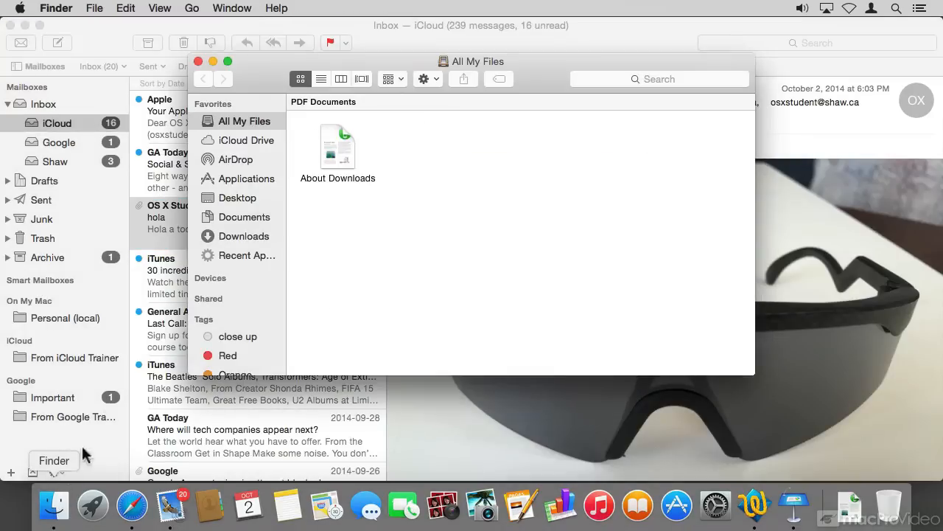
left_click(226, 259)
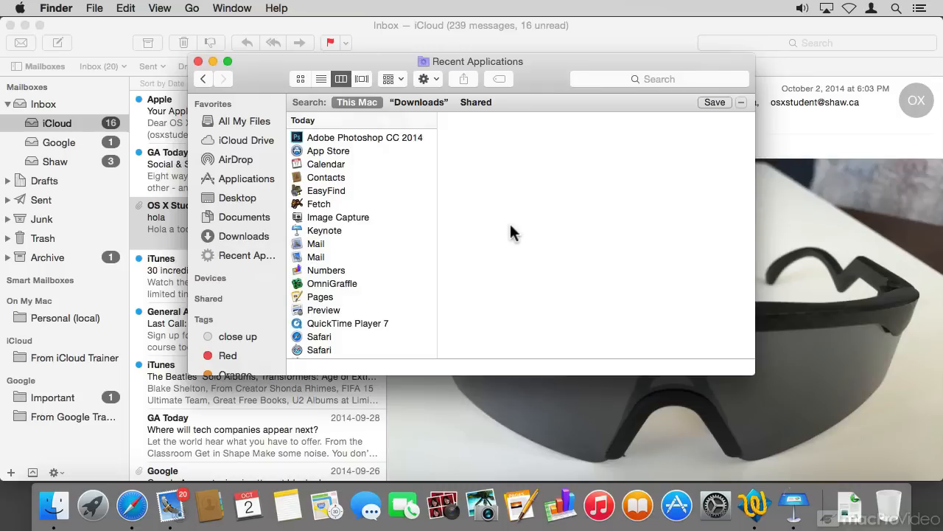
left_click(252, 258)
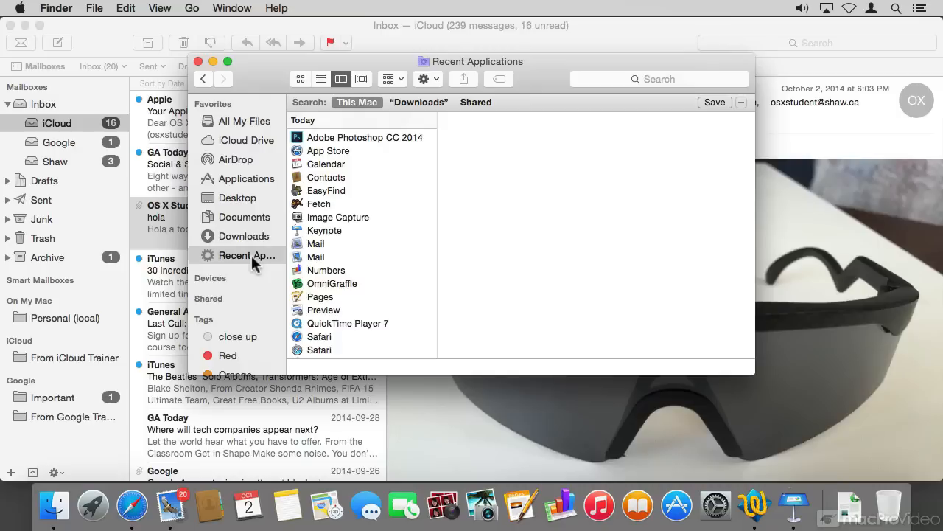
left_click(198, 61)
left_click(124, 51)
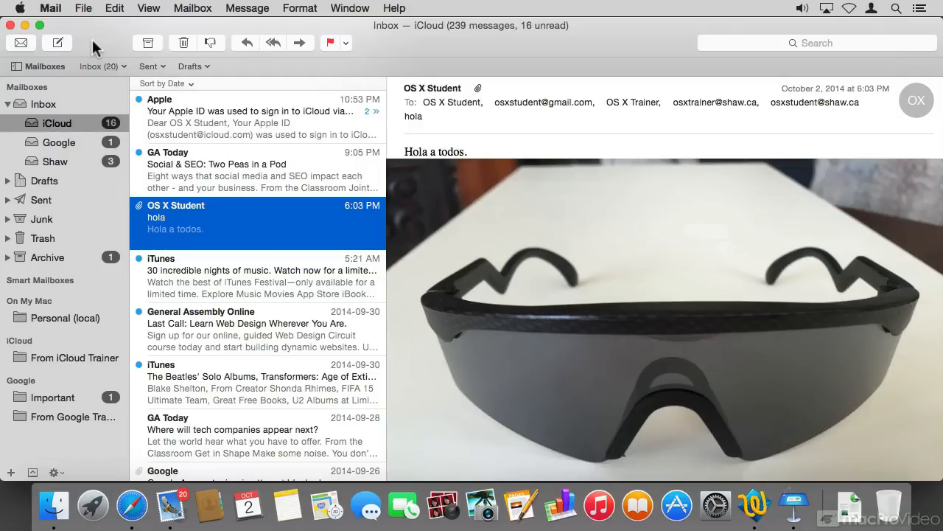
left_click(192, 8)
left_click(195, 10)
left_click(10, 474)
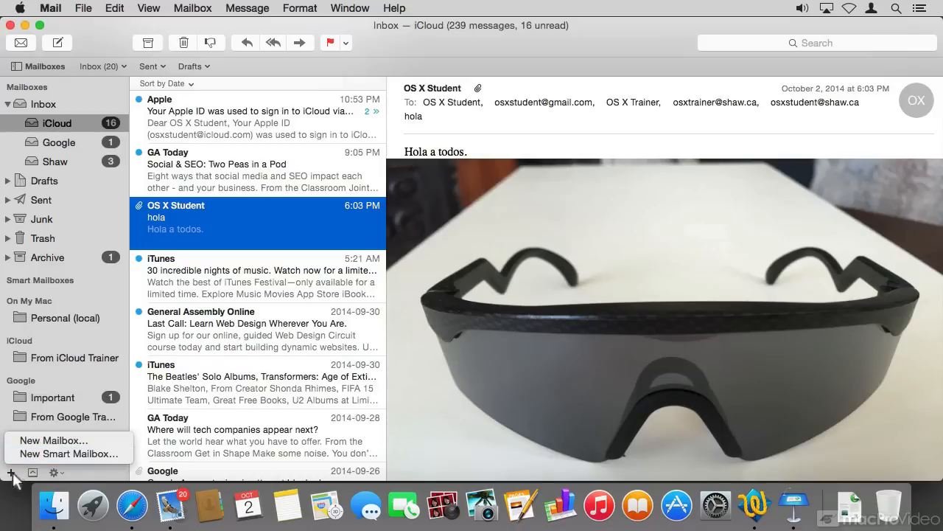
left_click(12, 474)
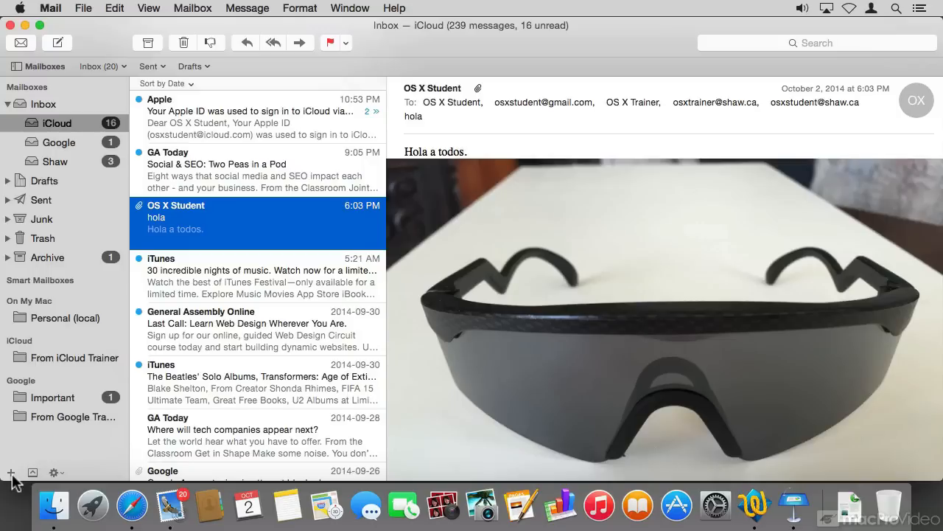
- Start a new smart mailbox based on the iTunes message "30 incredible nights of music" and set its first condition to From
left_click(174, 283)
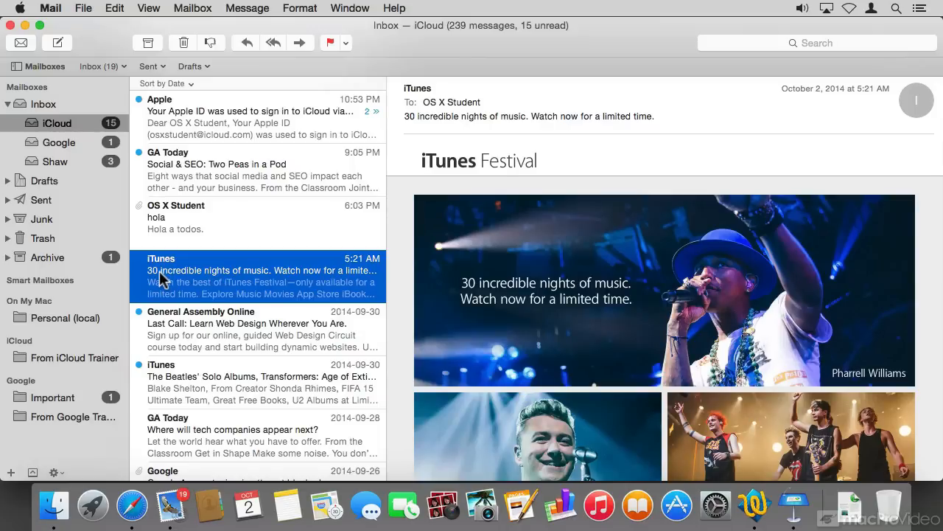
left_click(11, 473)
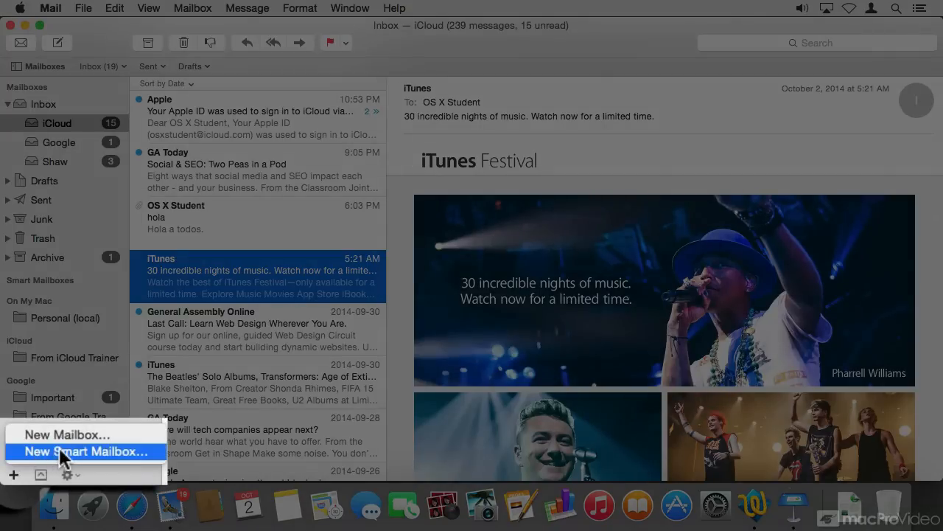
left_click(61, 451)
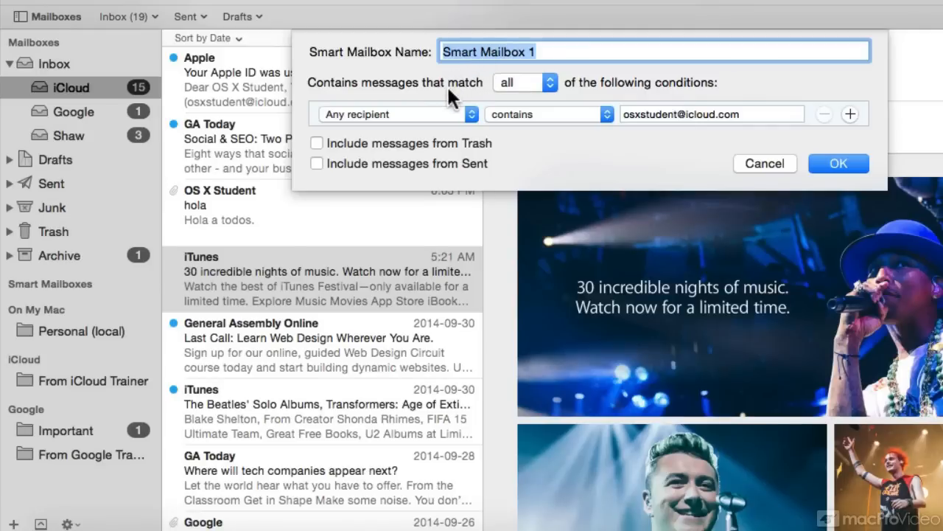
left_click(470, 114)
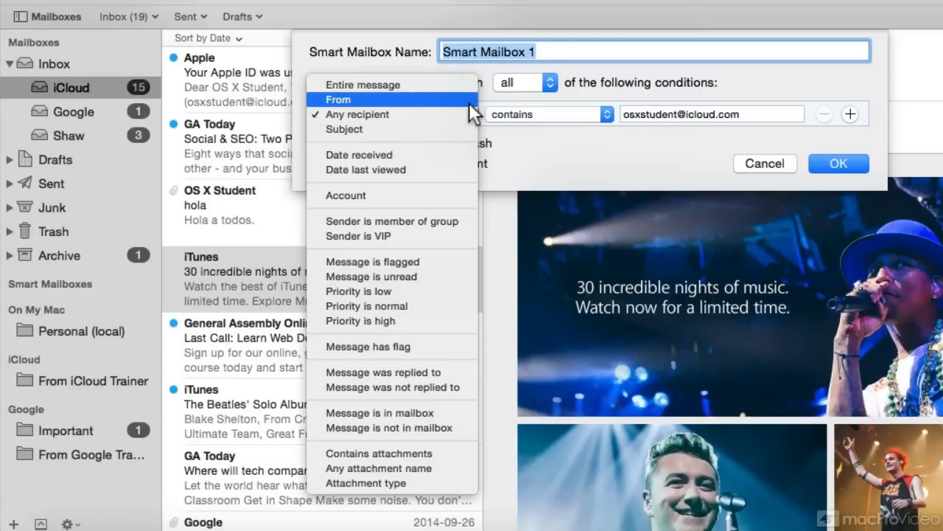
left_click(469, 102)
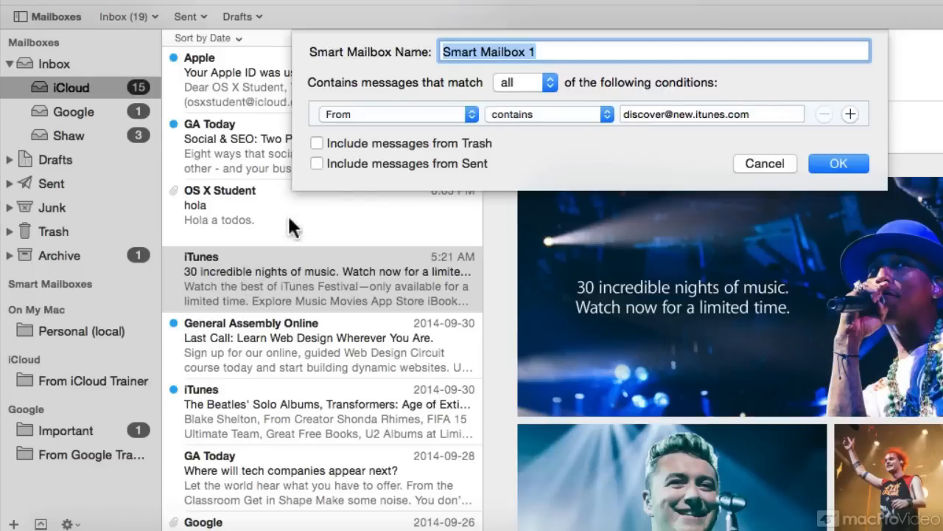
- Add a second condition to the smart mailbox that limits messages to the iCloud account
left_click(850, 115)
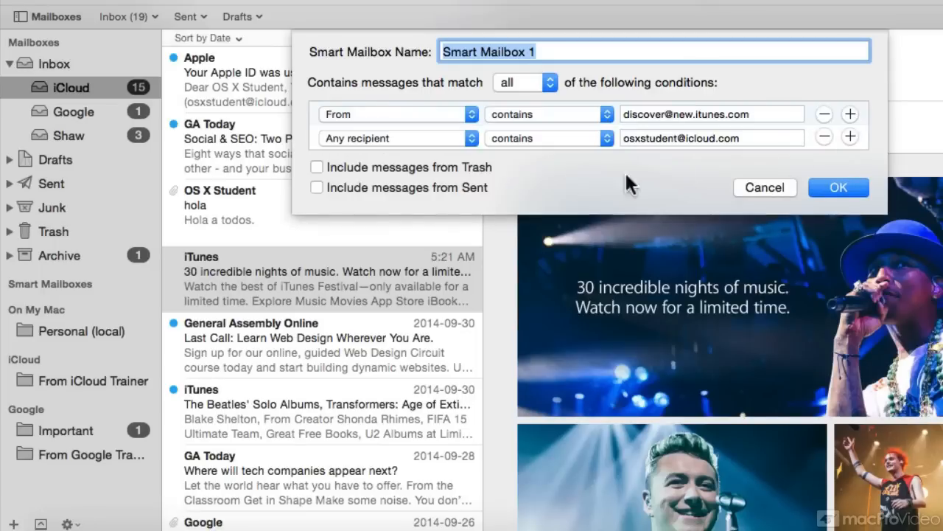
left_click(398, 139)
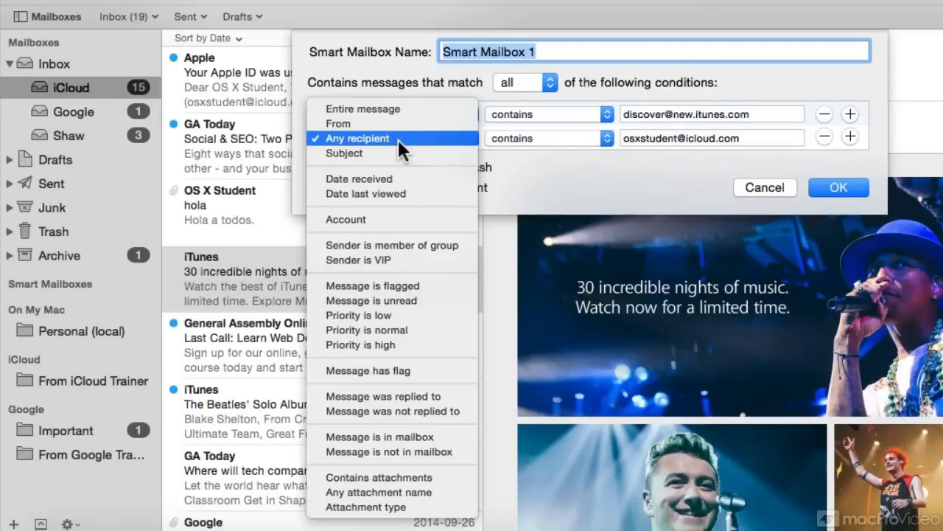
left_click(388, 215)
left_click(562, 134)
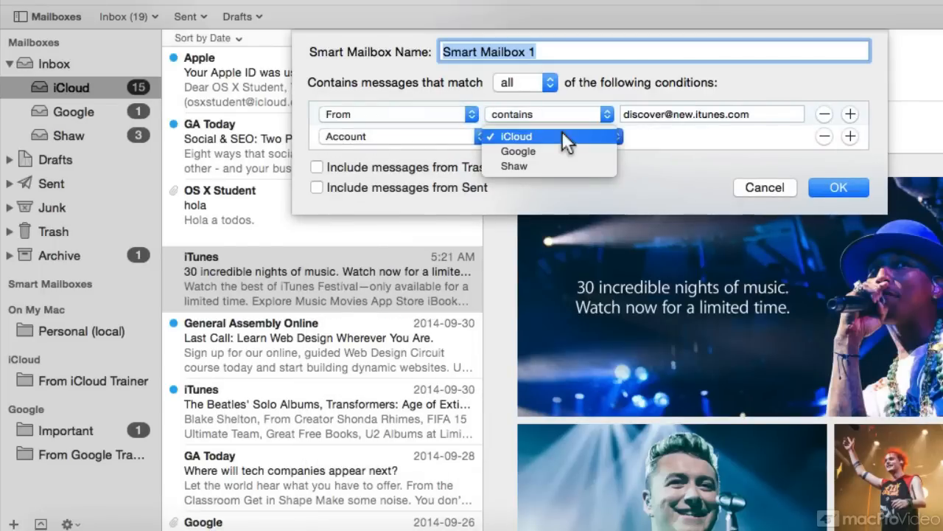
left_click(561, 133)
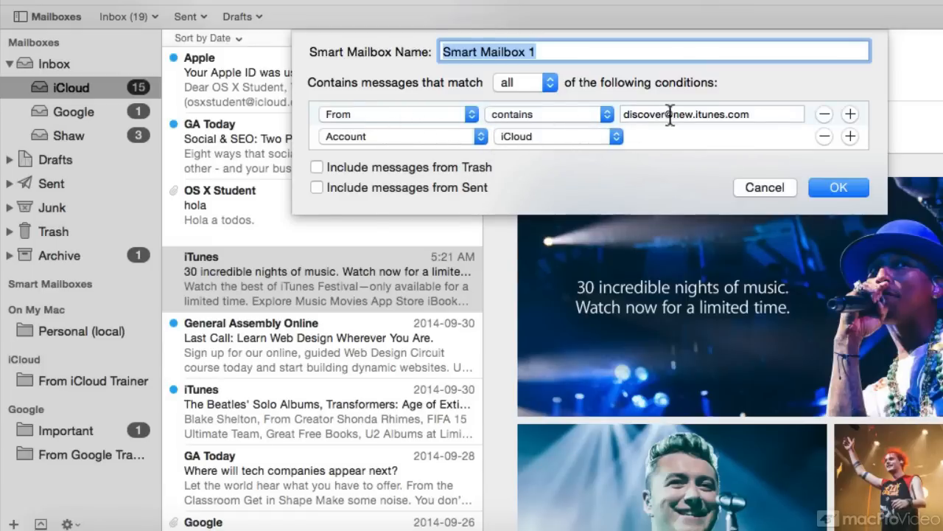
- Shorten the From condition's value to the domain itunes.com
left_click(692, 116)
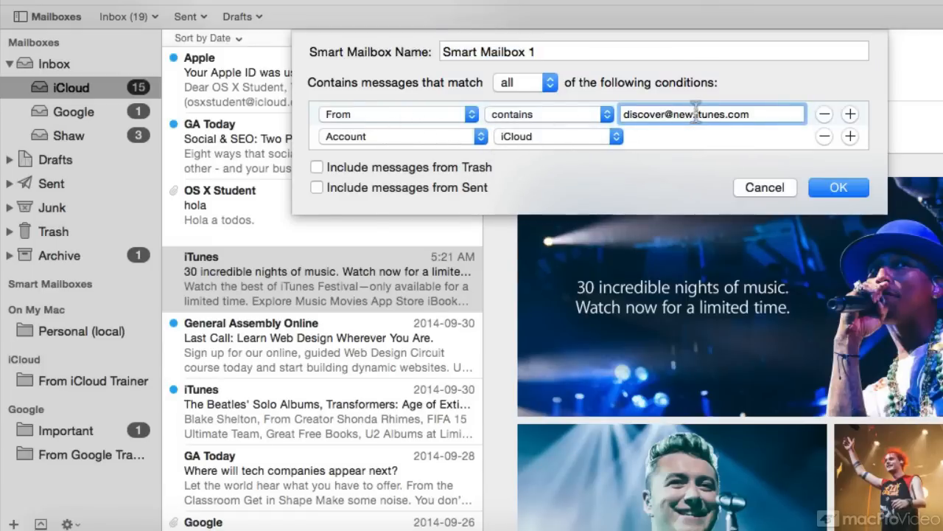
left_click_drag(693, 116, 603, 114)
key("BackSpace")
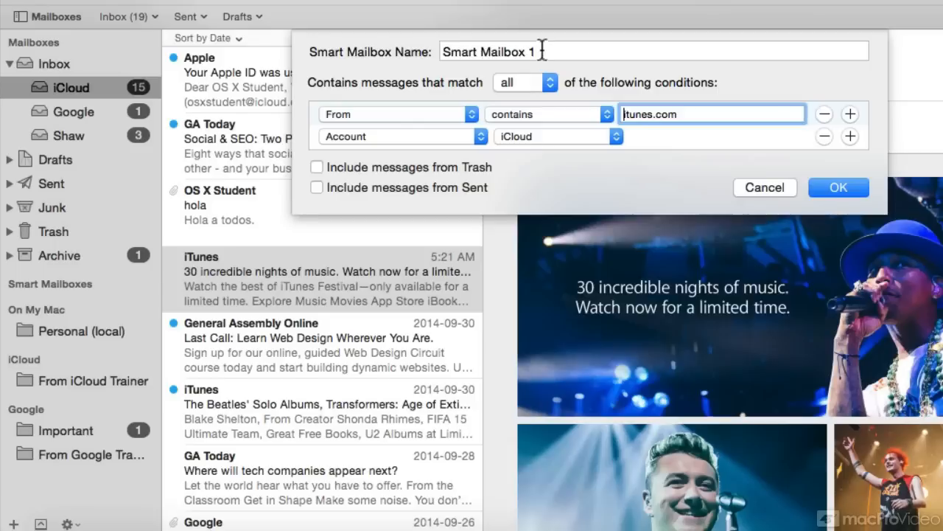
- Name the smart mailbox "iTunes News" and create it with messages matching all conditions
left_click_drag(543, 51, 364, 47)
key("BackSpace")
type("iTunes")
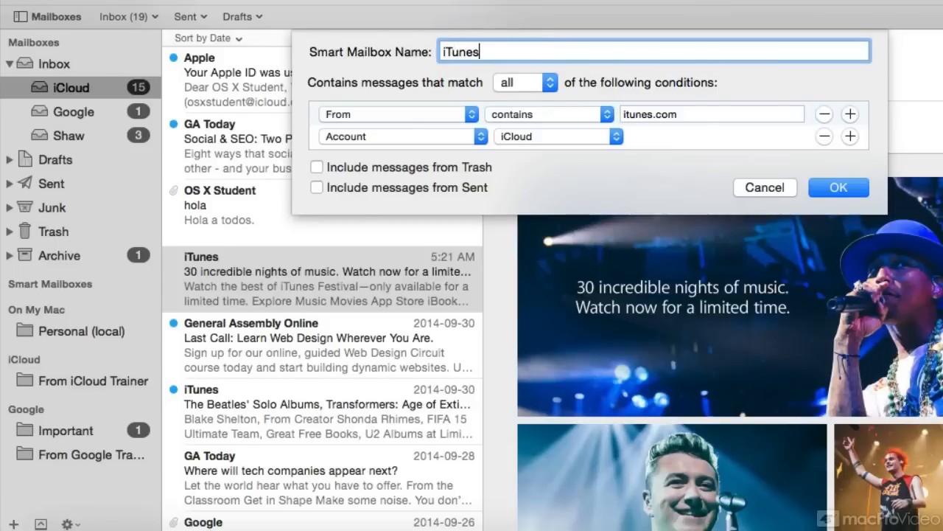
type(" News")
left_click(556, 81)
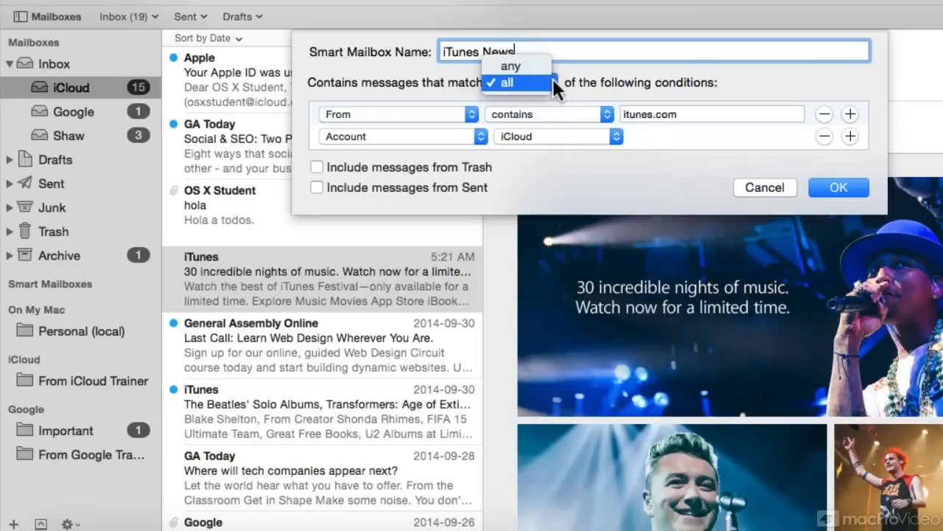
left_click(577, 82)
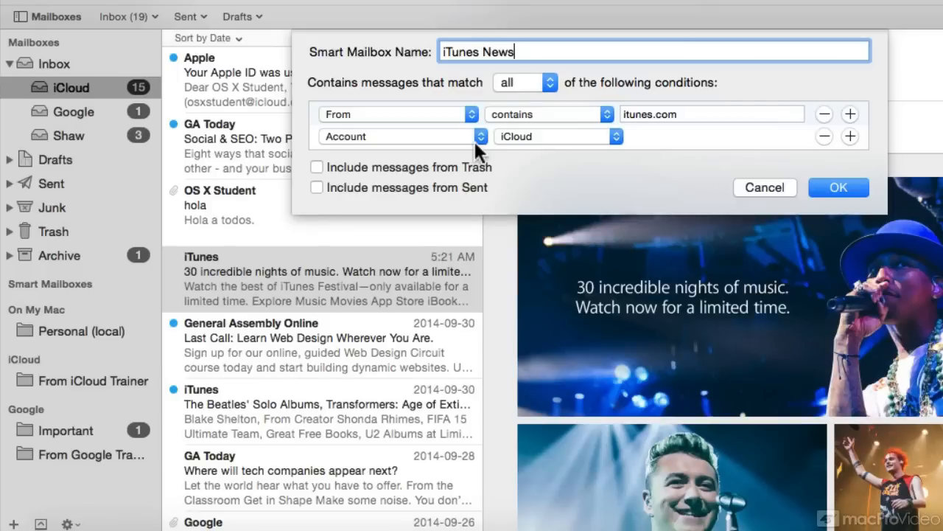
left_click(833, 187)
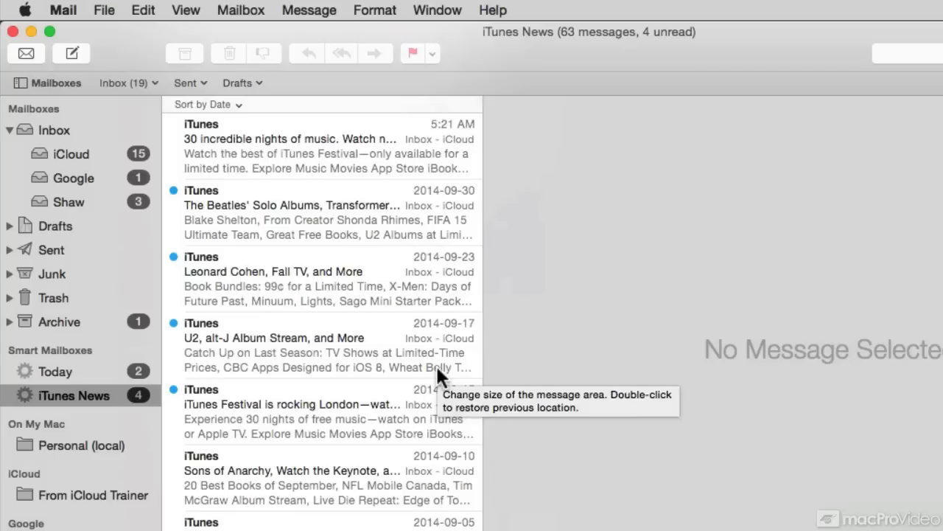
- Select all messages in the iTunes News smart mailbox and mark them as read
left_click(143, 10)
left_click(175, 147)
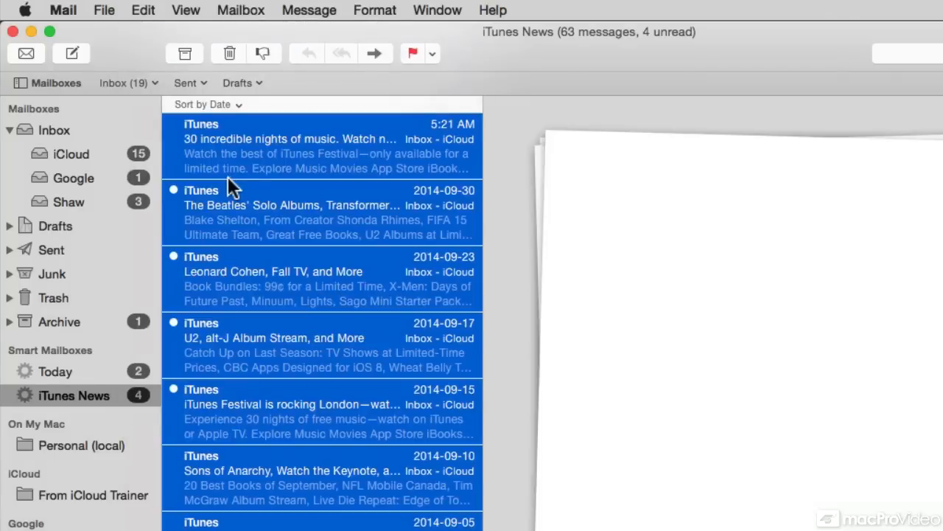
right_click(294, 193)
mouse_move(349, 259)
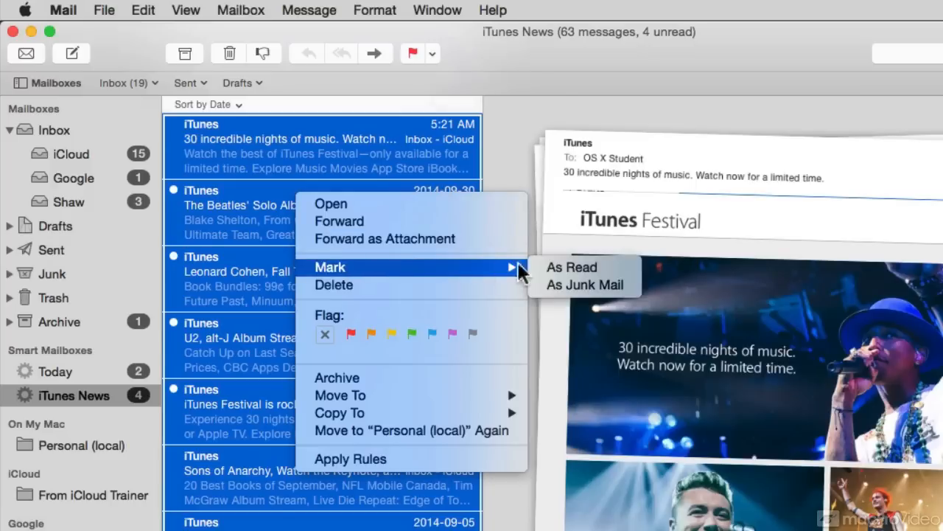
left_click(562, 263)
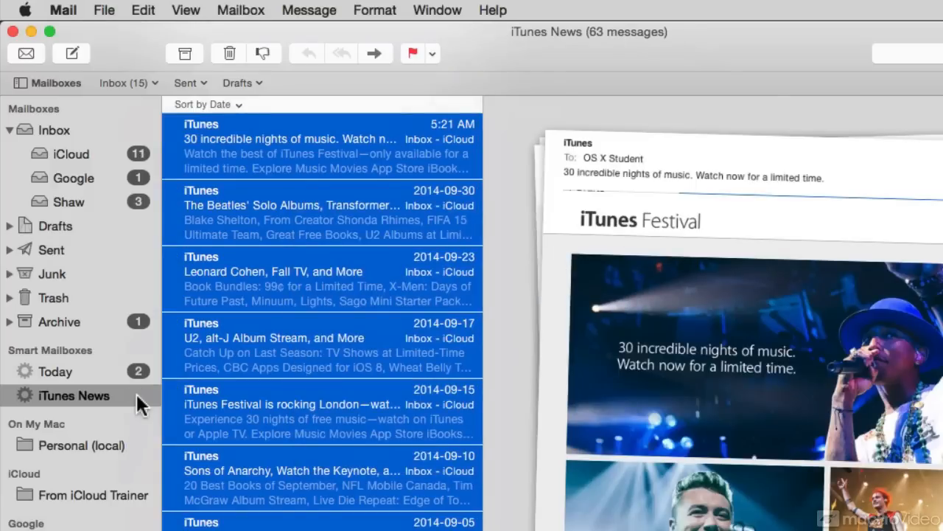